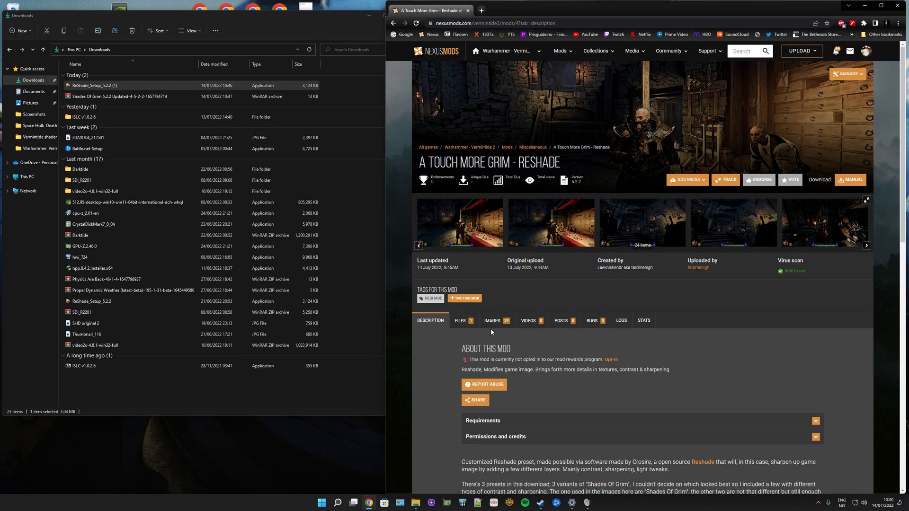
- Expand the A Touch More Grim requirements and open the off-site Reshade 5.2.2 link in a new tab
{"action": "scroll", "coordinate": [491, 329], "scroll_direction": "down", "scroll_amount": 6}
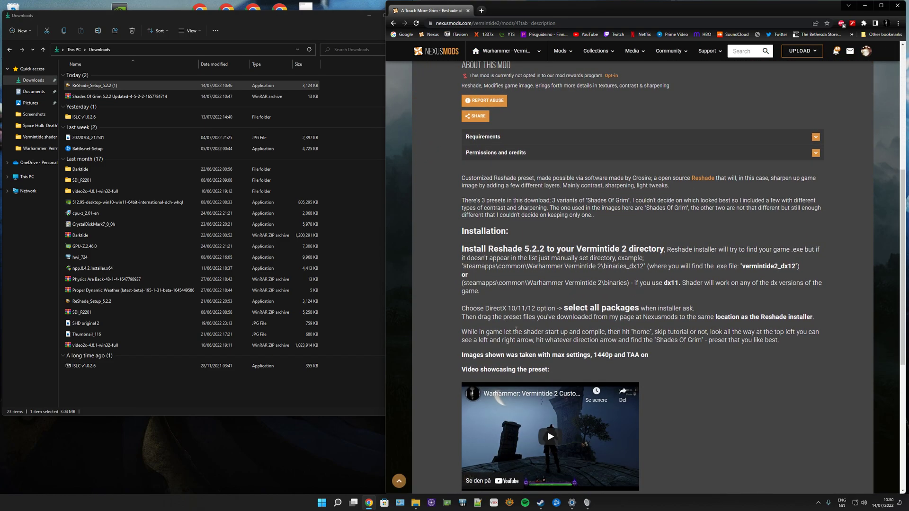
{"action": "left_click", "coordinate": [524, 139]}
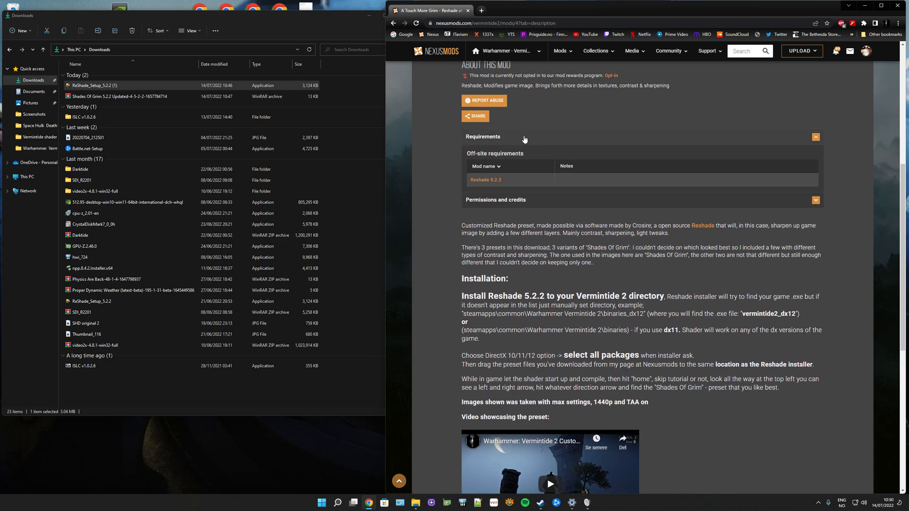
{"action": "left_click", "coordinate": [491, 181]}
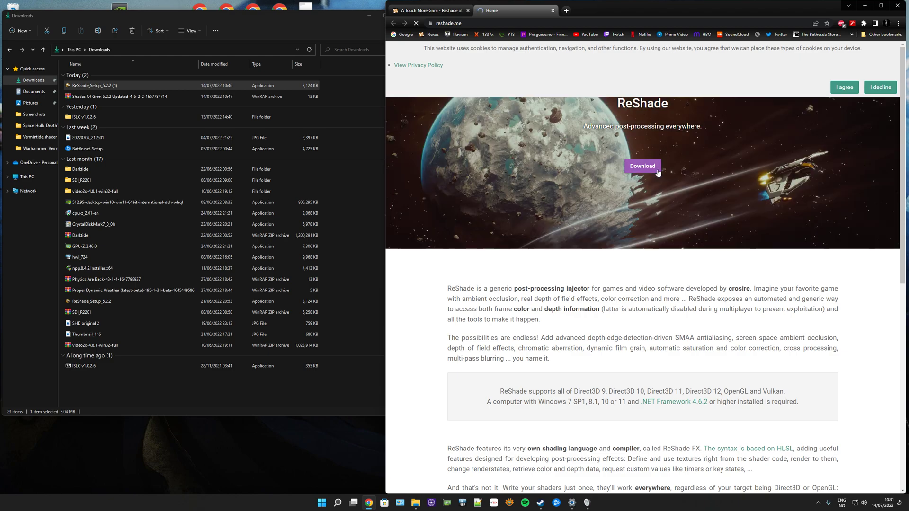
- Download ReShade 5.2.2 from reshade.me and run ReShade_Setup_5.2.2 from Downloads
{"action": "left_click", "coordinate": [649, 168]}
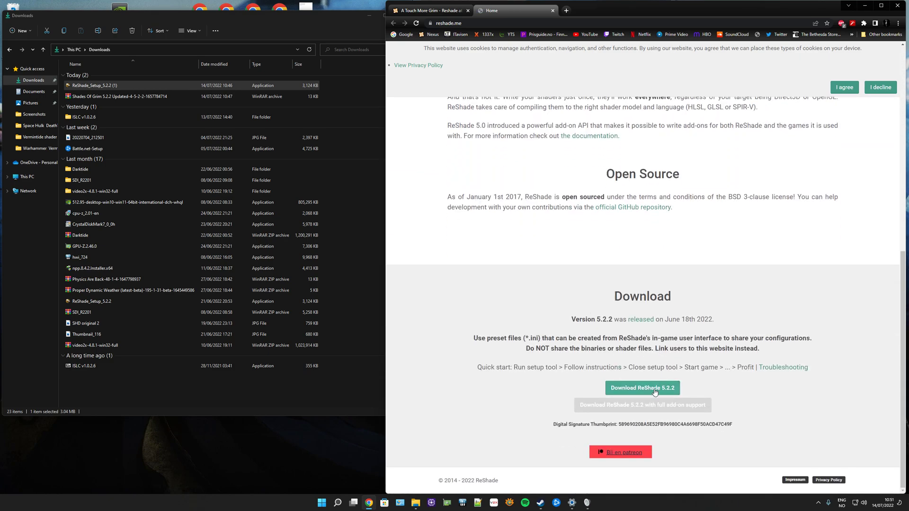
{"action": "left_click", "coordinate": [654, 391]}
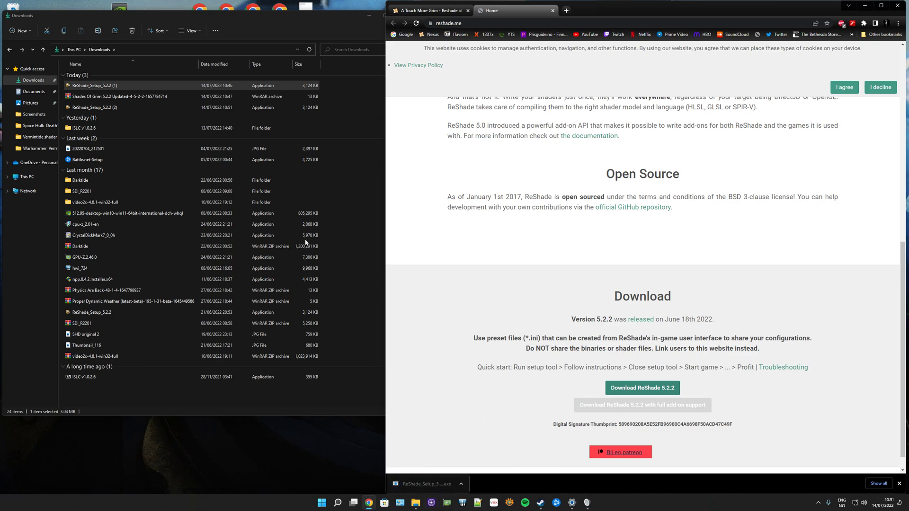
{"action": "double_click", "coordinate": [108, 85]}
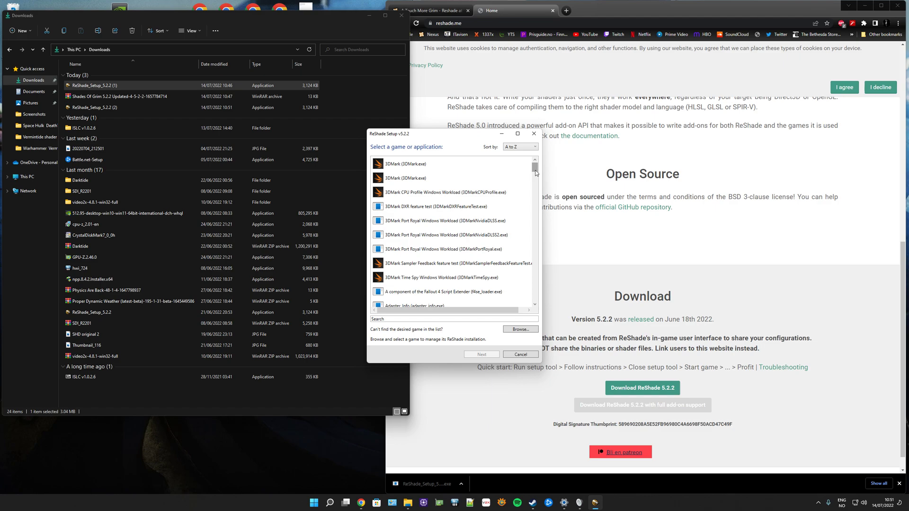
- Target vermintide2_dx12.exe in Warhammer Vermintide 2\binaries_dx12 as ReShade's game, then continue
{"action": "left_click", "coordinate": [521, 329]}
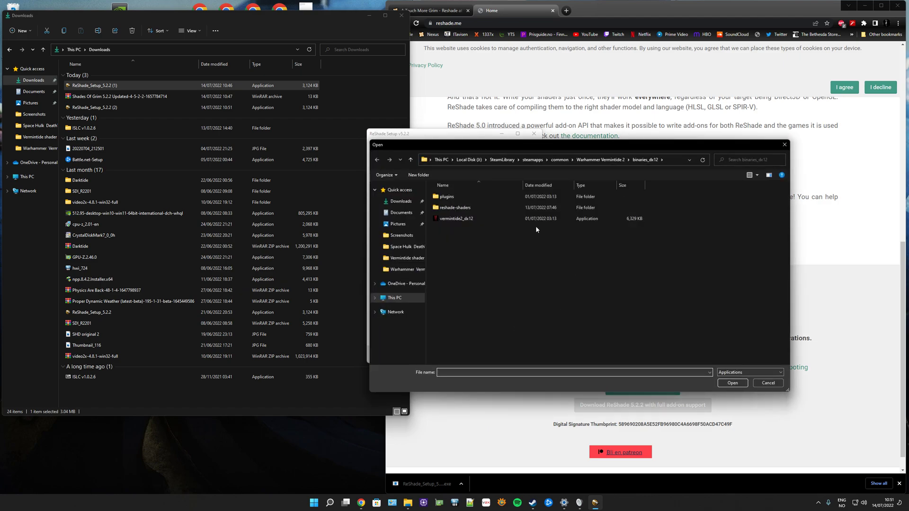
{"action": "left_click", "coordinate": [527, 161]}
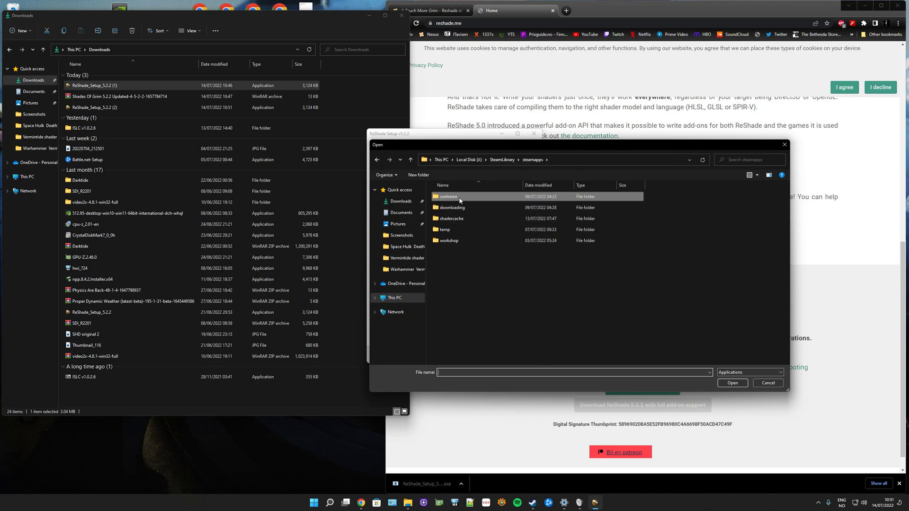
{"action": "double_click", "coordinate": [446, 197]}
{"action": "double_click", "coordinate": [476, 264]}
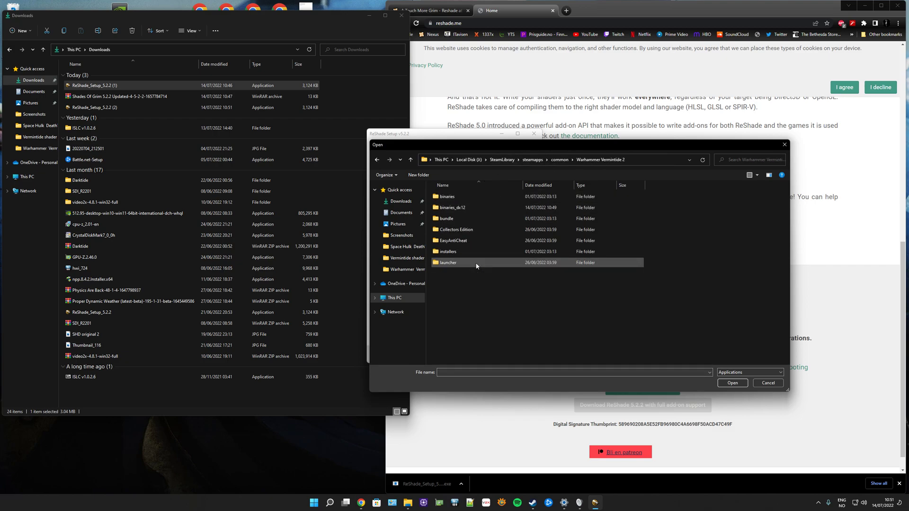
{"action": "double_click", "coordinate": [454, 197]}
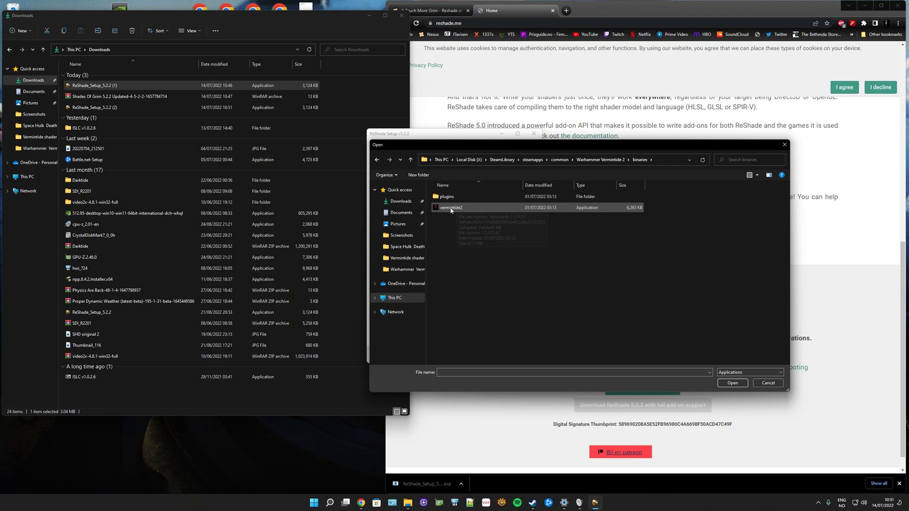
{"action": "left_click", "coordinate": [457, 211]}
{"action": "key", "text": "BackSpace"}
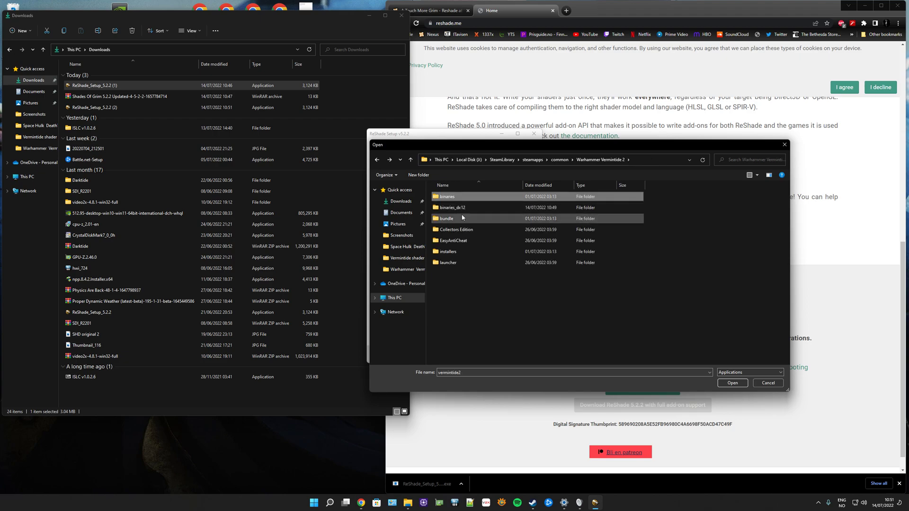
{"action": "double_click", "coordinate": [460, 208]}
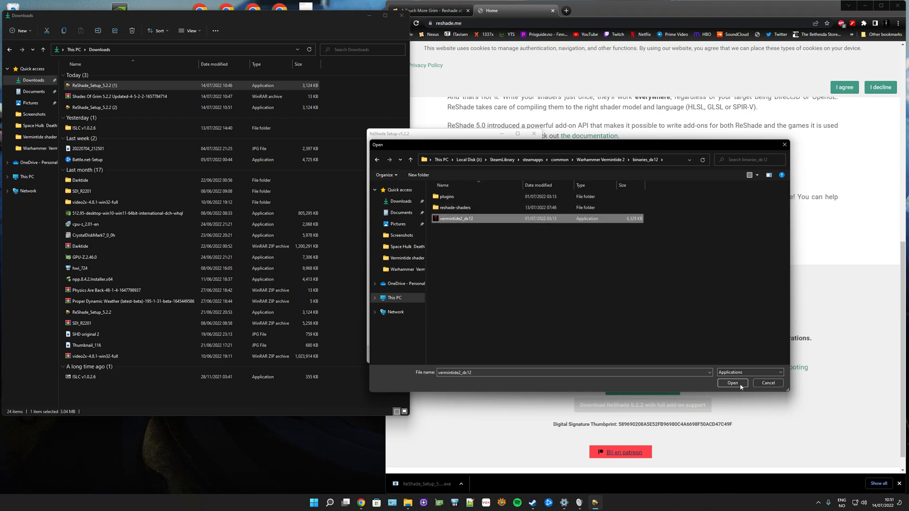
{"action": "left_click", "coordinate": [741, 386]}
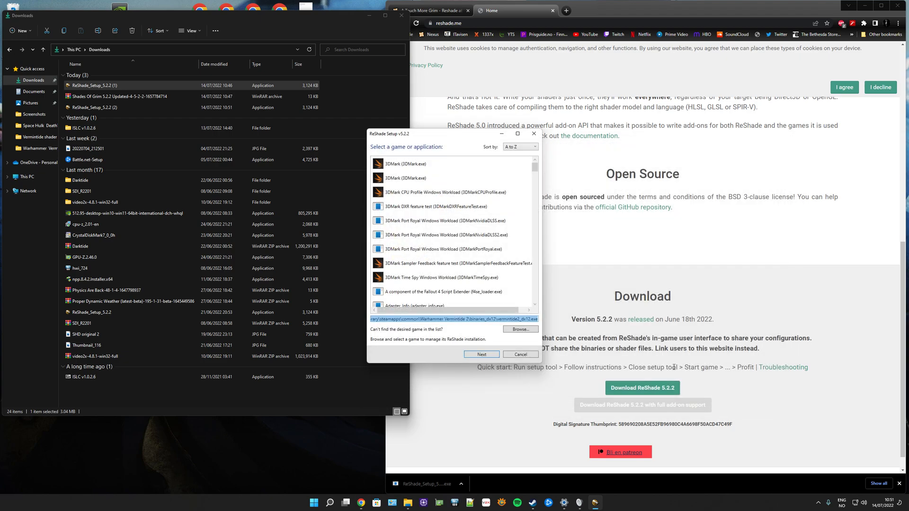
{"action": "left_click", "coordinate": [484, 357]}
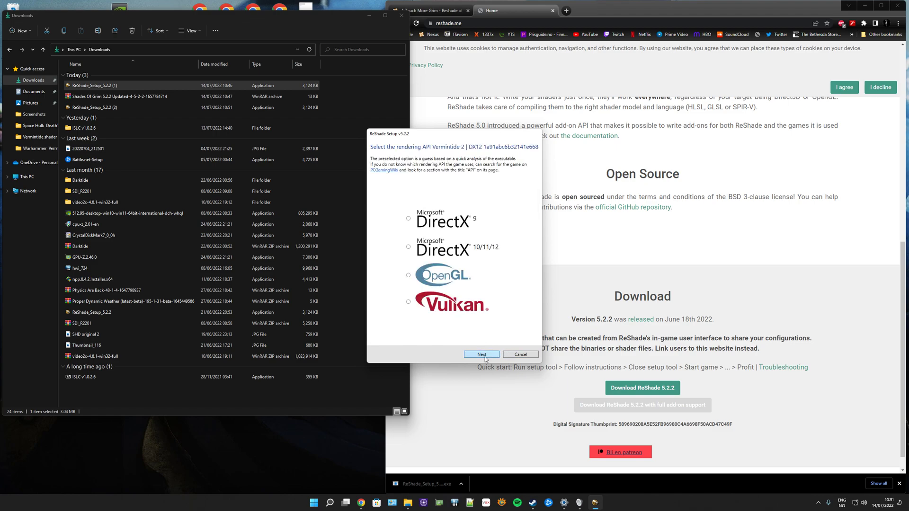
- Choose DirectX 10/11/12 as the rendering API and modify the existing installation
{"action": "left_click", "coordinate": [410, 247]}
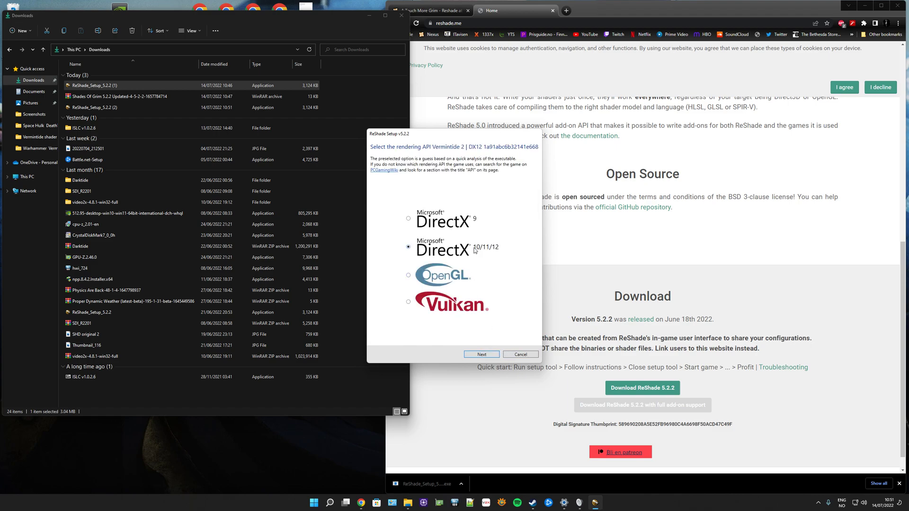
{"action": "left_click", "coordinate": [490, 356]}
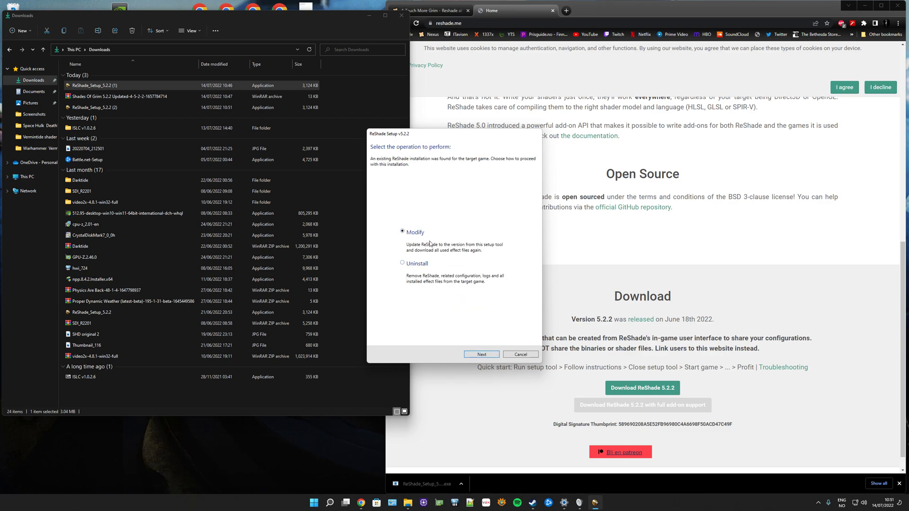
{"action": "left_click", "coordinate": [492, 356]}
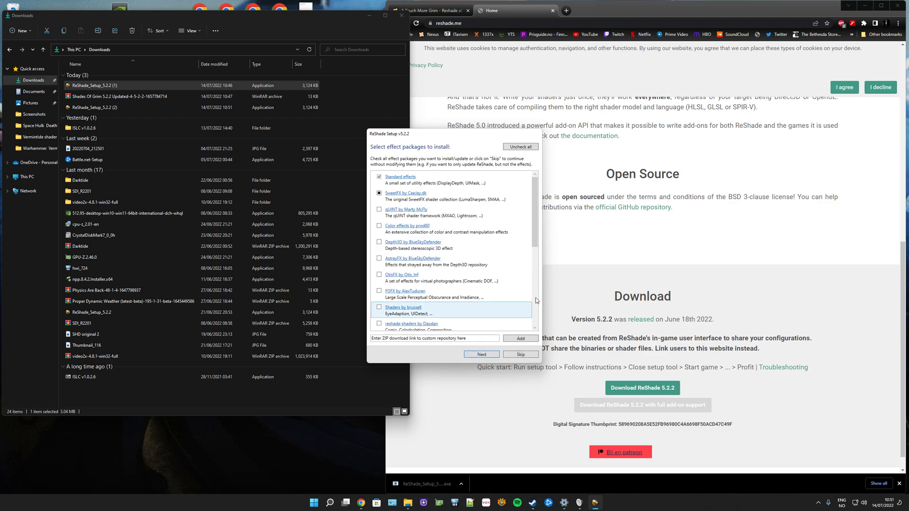
- Install every effect package and finish the ReShade setup
{"action": "left_click", "coordinate": [527, 150]}
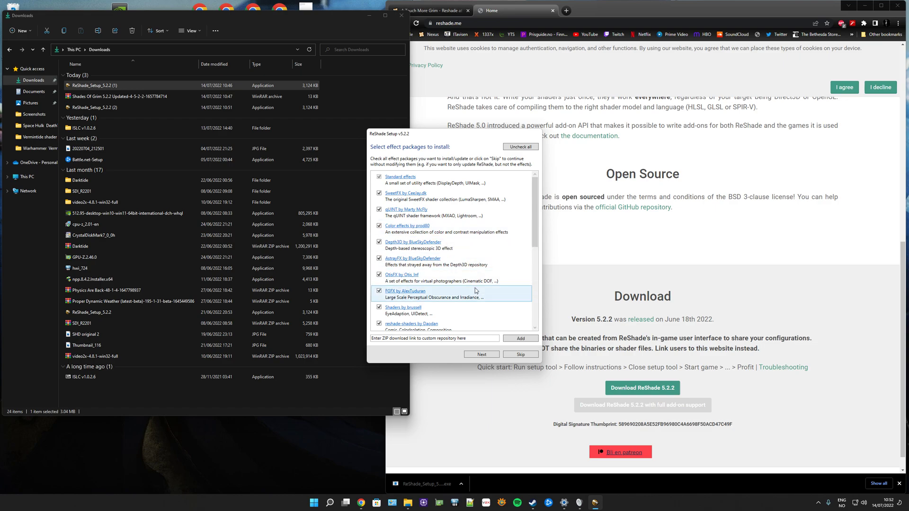
{"action": "left_click", "coordinate": [493, 356]}
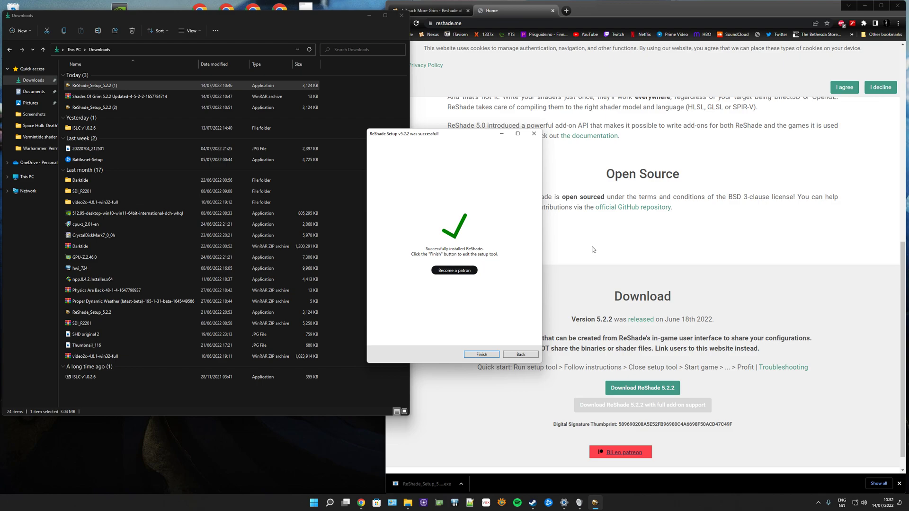
{"action": "left_click", "coordinate": [486, 357]}
{"action": "left_click", "coordinate": [445, 13]}
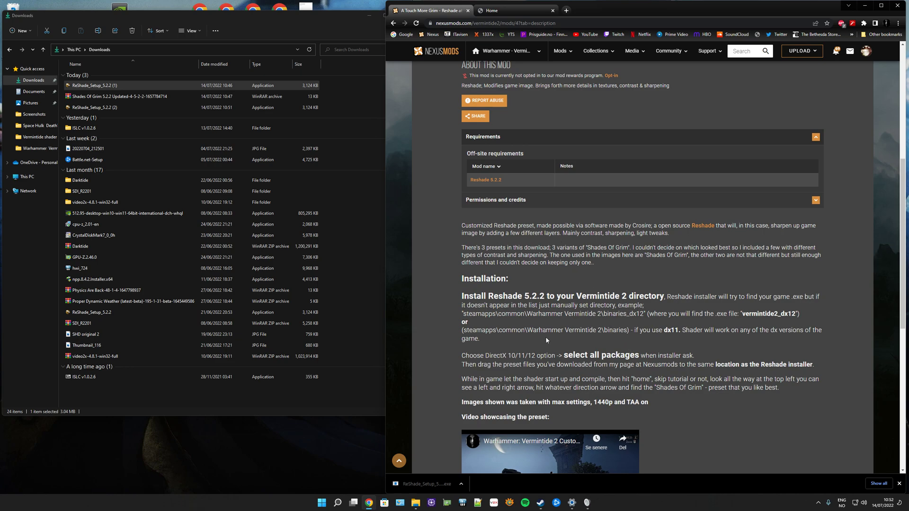
- Manually download the Shades Of Grim 5.2.2 Updated archive via CDN and open the .rar
{"action": "scroll", "coordinate": [546, 340], "scroll_direction": "up", "scroll_amount": 3}
{"action": "left_click", "coordinate": [471, 255]}
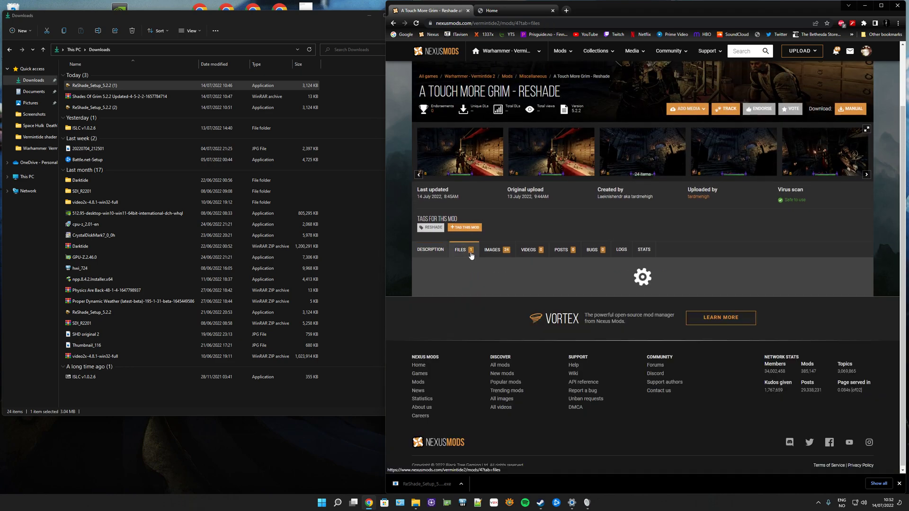
{"action": "left_click", "coordinate": [507, 349]}
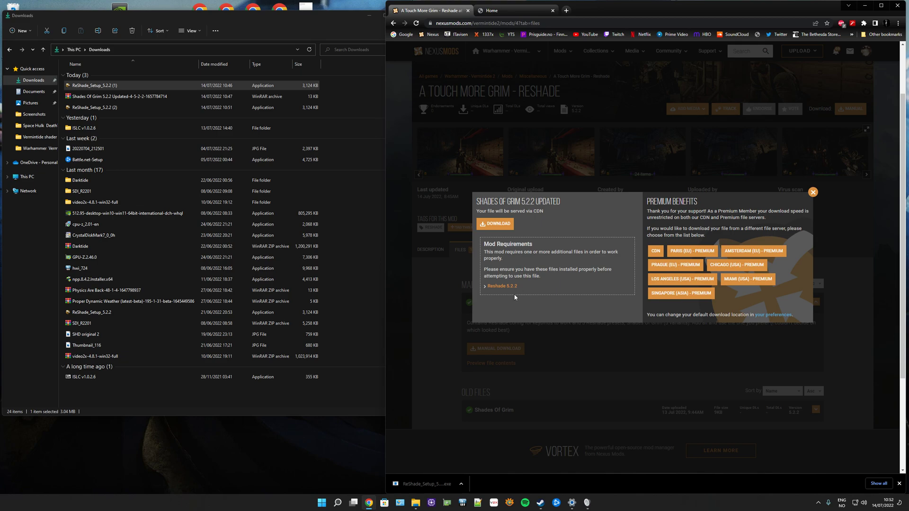
{"action": "left_click", "coordinate": [494, 223]}
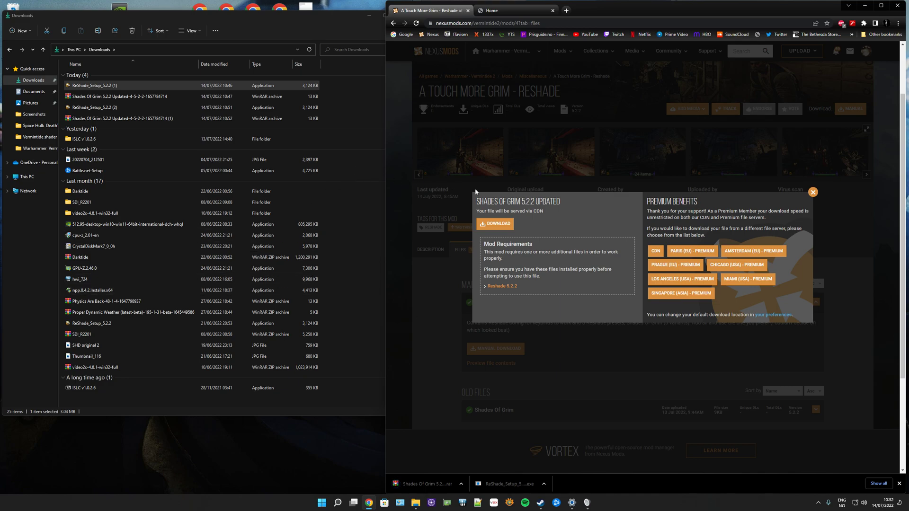
{"action": "left_click", "coordinate": [813, 192]}
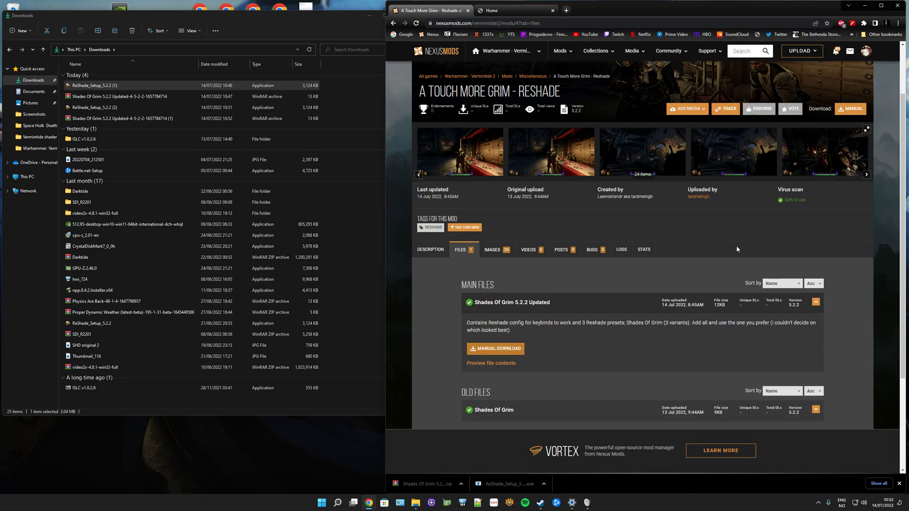
{"action": "left_click", "coordinate": [431, 486]}
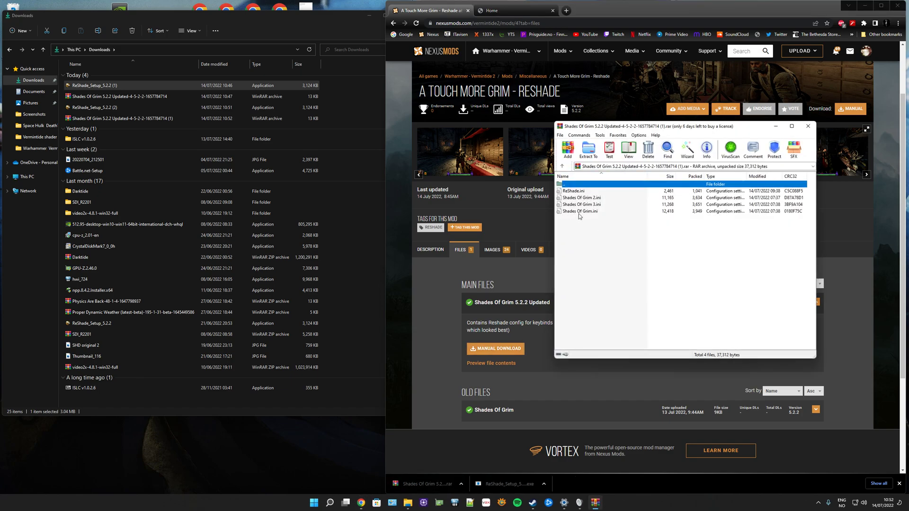
- Copy ReShade.ini and three Shades Of Grim presets into binaries_dx12, replacing the existing ReShade.ini
{"action": "left_click_drag", "start_coordinate": [581, 222], "coordinate": [588, 192]}
{"action": "left_click_drag", "start_coordinate": [639, 126], "coordinate": [152, 53]}
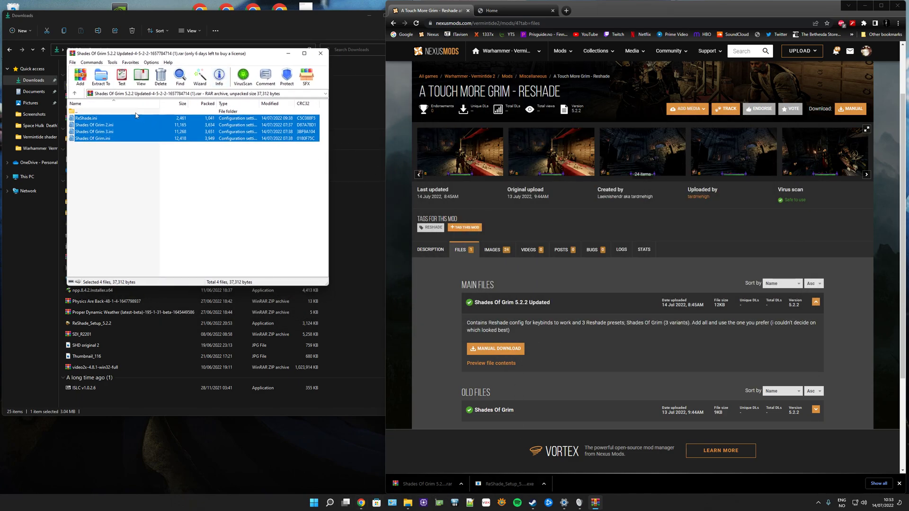
{"action": "left_click", "coordinate": [408, 503]}
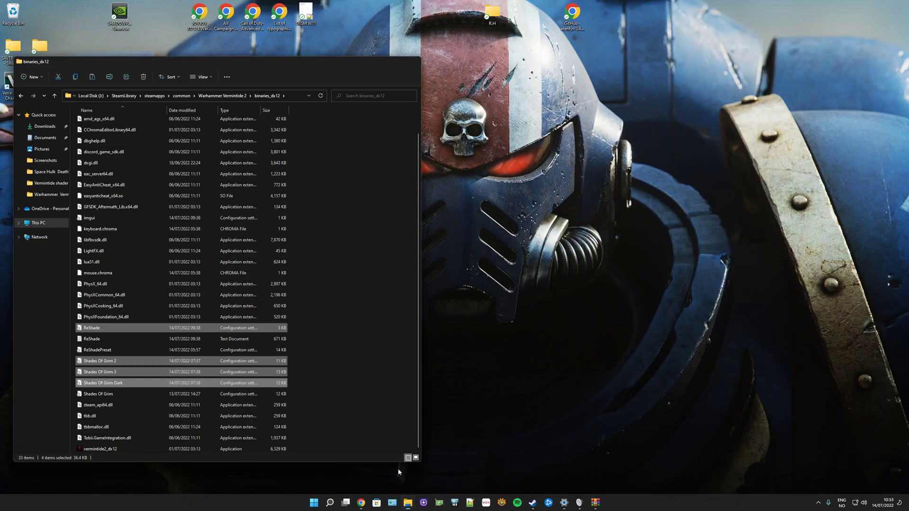
{"action": "left_click", "coordinate": [397, 468]}
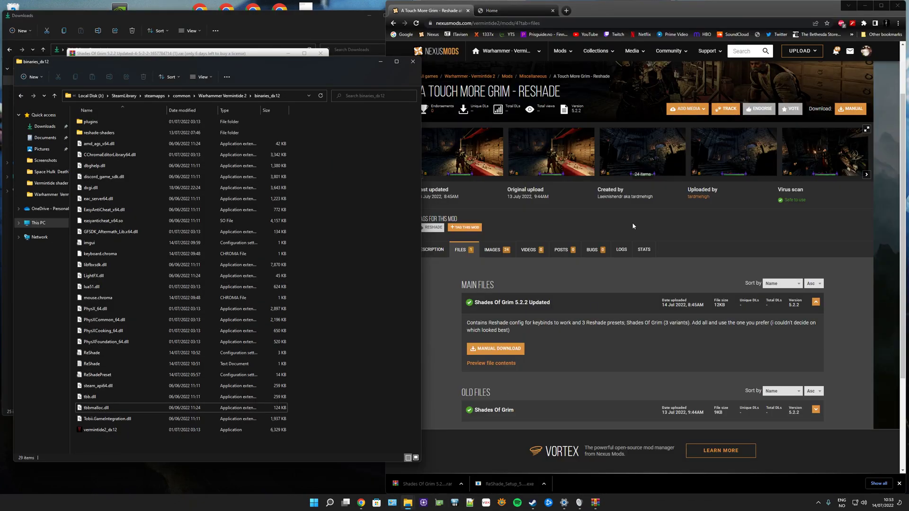
{"action": "mouse_move", "coordinate": [226, 64]}
{"action": "left_mouse_down"}
{"action": "mouse_move", "coordinate": [743, 63]}
{"action": "mouse_move", "coordinate": [689, 45]}
{"action": "left_mouse_up"}
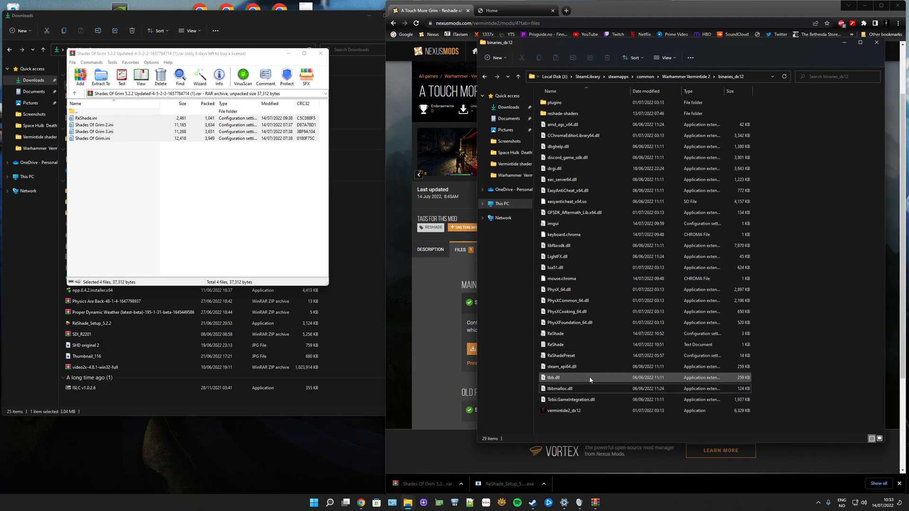
{"action": "left_click", "coordinate": [98, 119]}
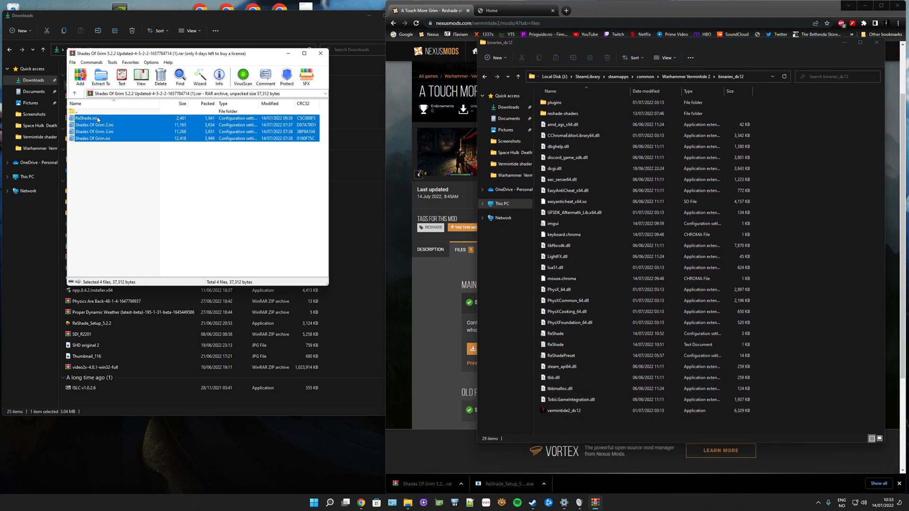
{"action": "left_click_drag", "start_coordinate": [665, 249], "coordinate": [785, 289]}
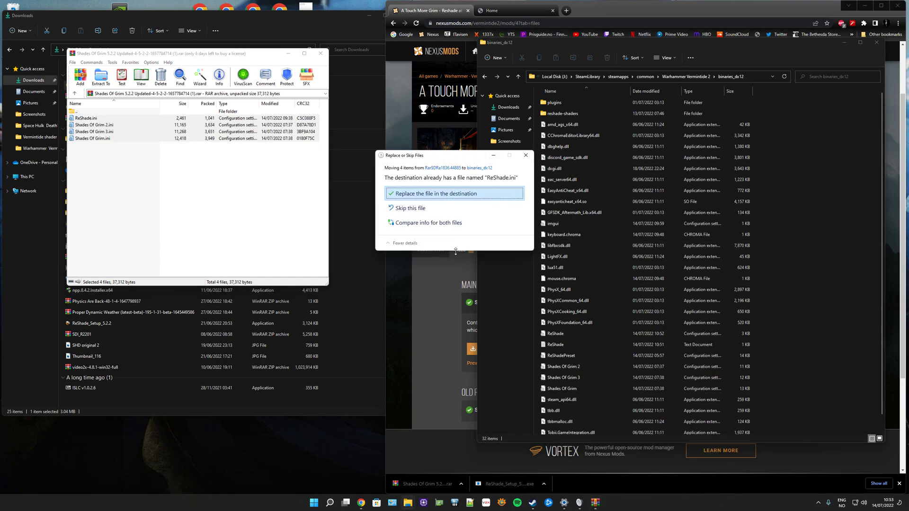
{"action": "left_click", "coordinate": [437, 194]}
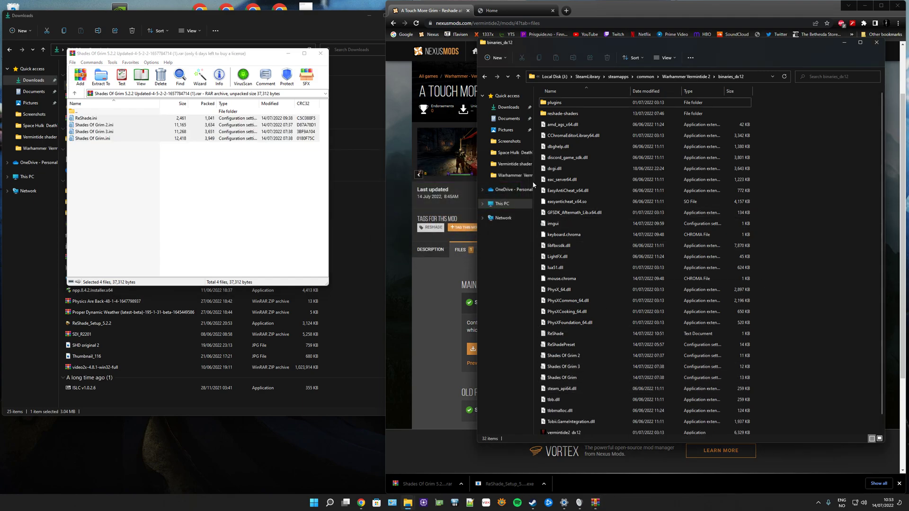
{"action": "left_click", "coordinate": [865, 5]}
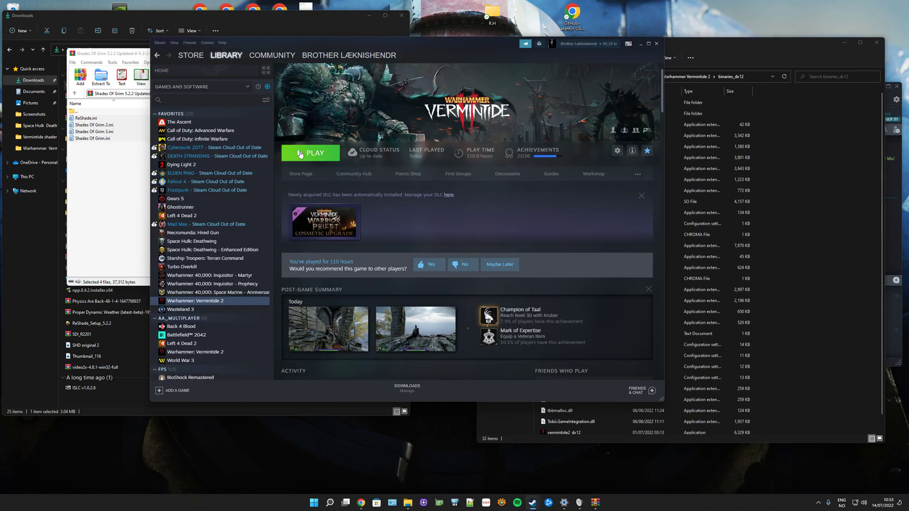
- Launch Vermintide 2 from Steam and its launcher, then enter Taal's Horn Keep
{"action": "left_click", "coordinate": [314, 156]}
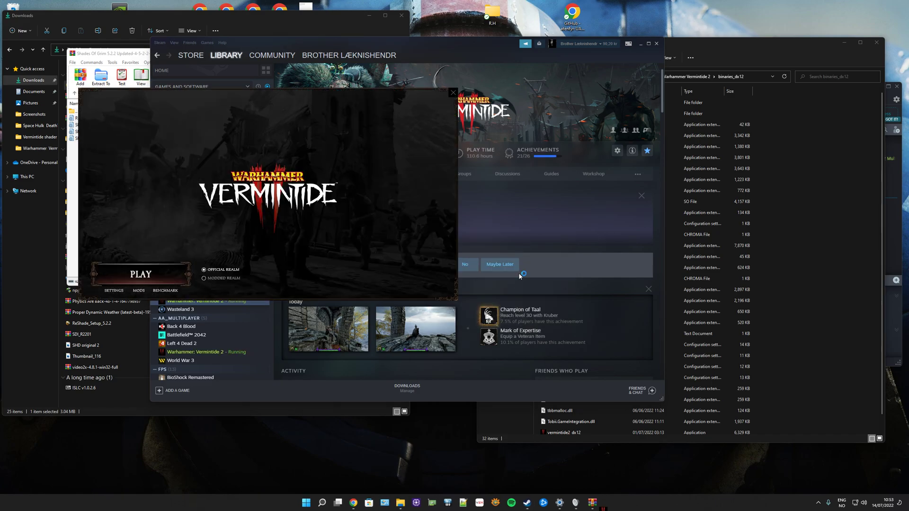
{"action": "left_click", "coordinate": [142, 274]}
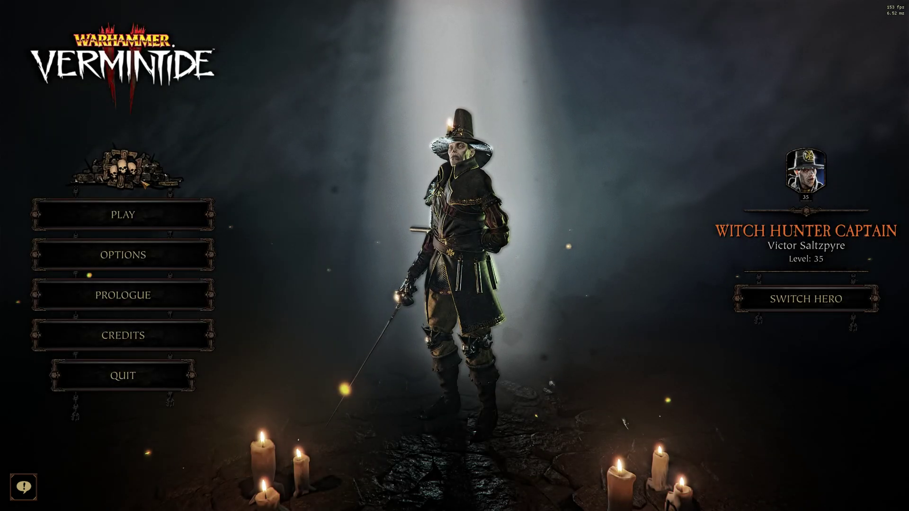
{"action": "left_click", "coordinate": [123, 218]}
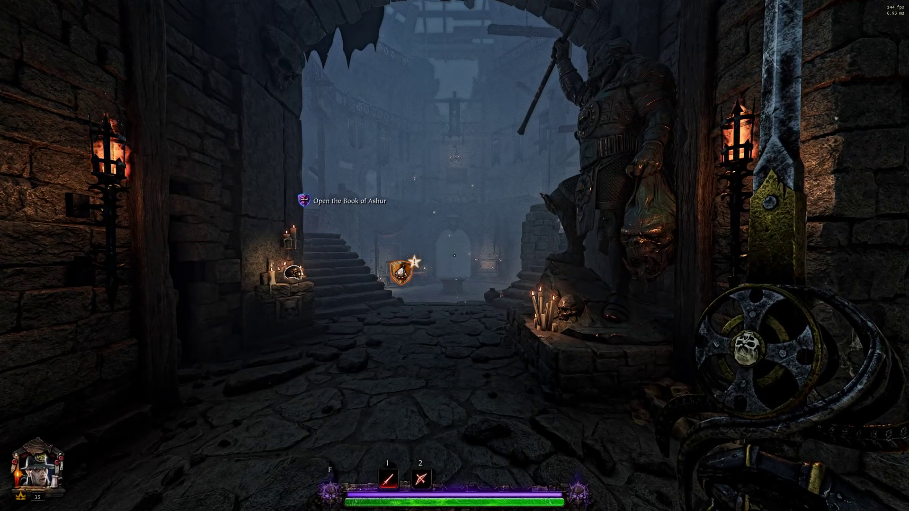
- Open the ReShade overlay with Home and cycle through all presets, ending on Shades Of Grim
{"action": "key", "text": "w"}
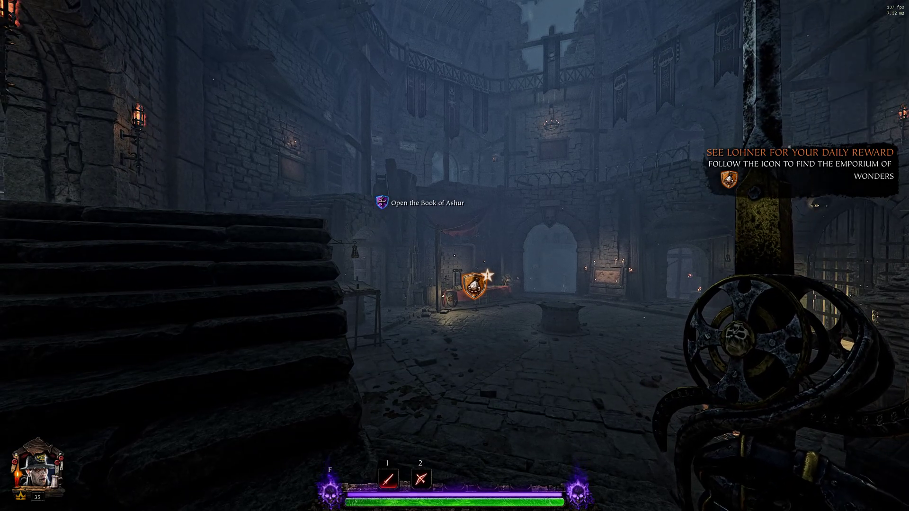
{"action": "key", "text": "Home"}
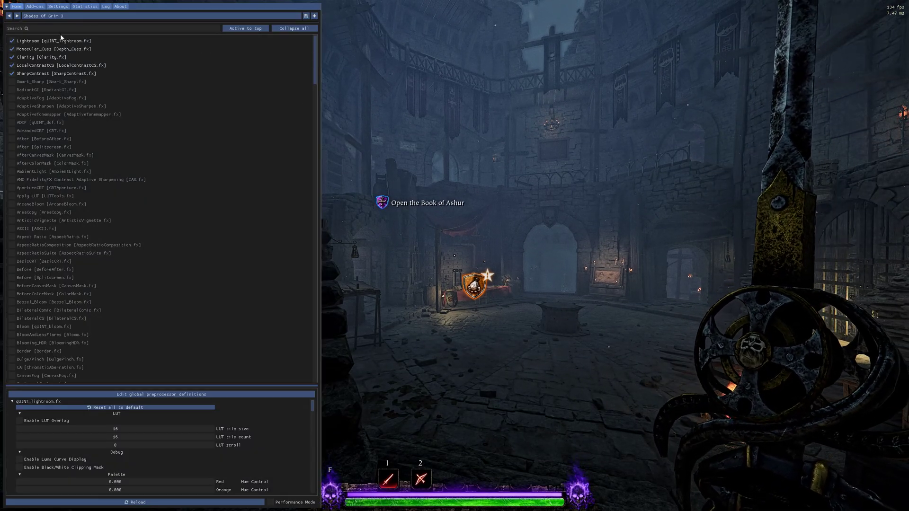
{"action": "left_click", "coordinate": [17, 15]}
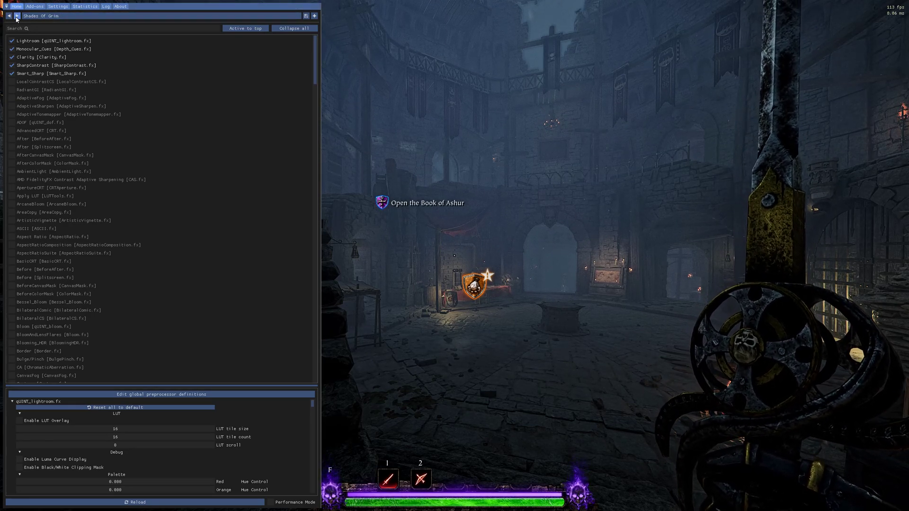
{"action": "left_click", "coordinate": [17, 16]}
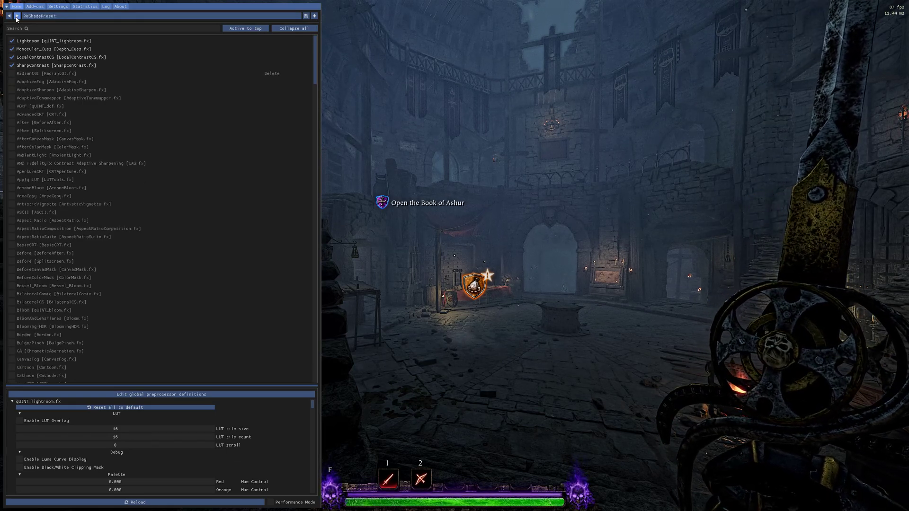
{"action": "left_click", "coordinate": [17, 16]}
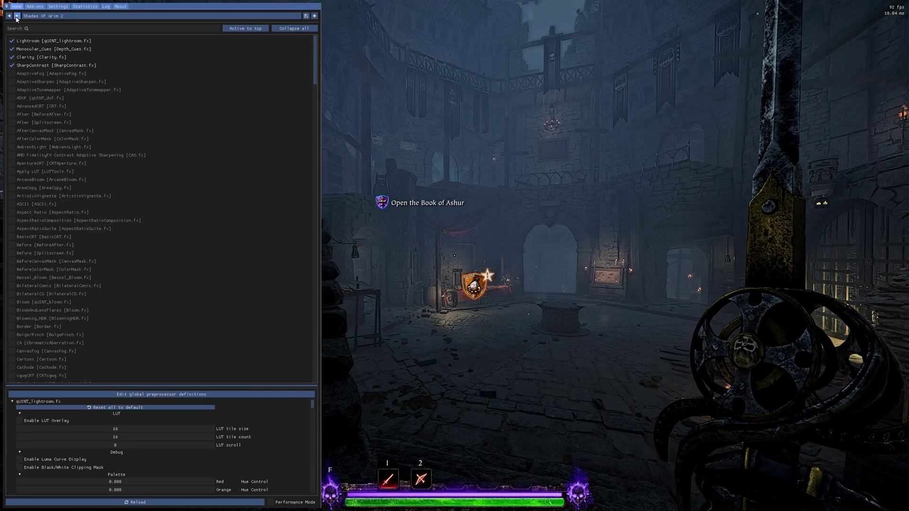
{"action": "left_click", "coordinate": [17, 16]}
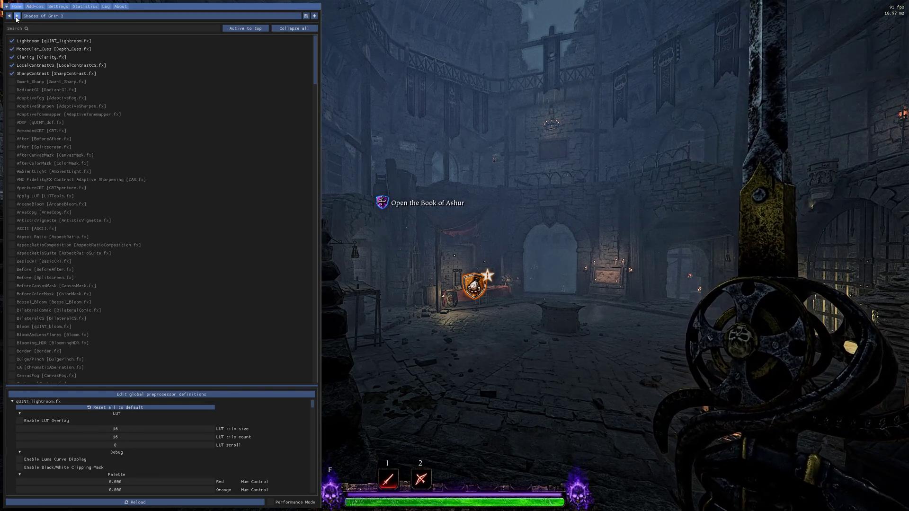
{"action": "left_click", "coordinate": [17, 16]}
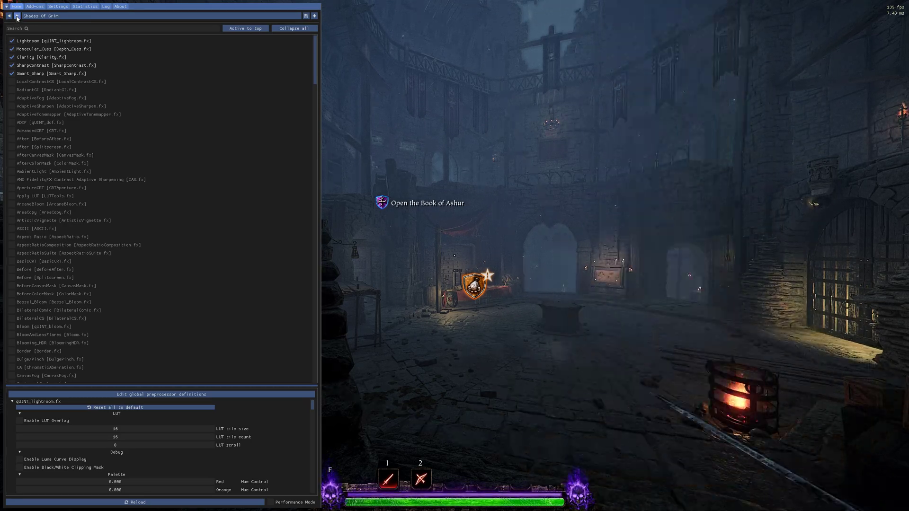
- Look over ReShade's Settings tab, then hide the overlay with Home
{"action": "left_click", "coordinate": [50, 7]}
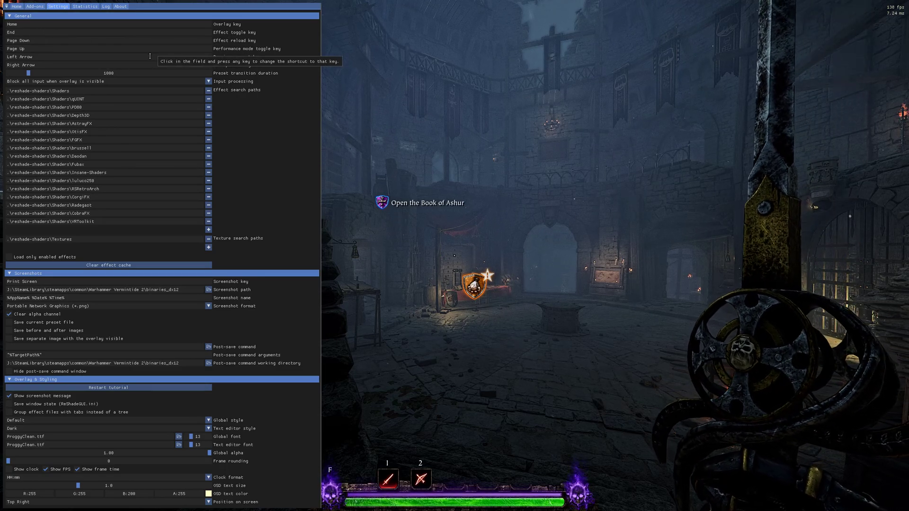
{"action": "key", "text": "Home"}
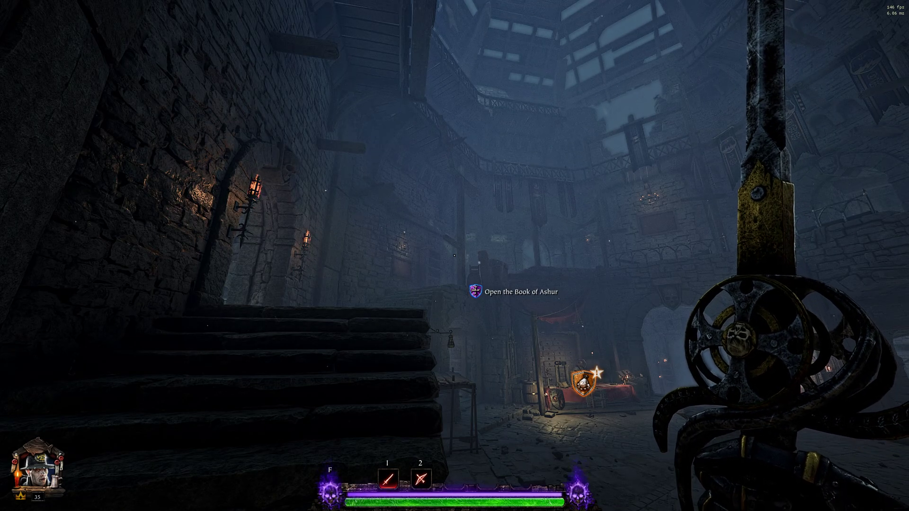
{"action": "key", "text": "w"}
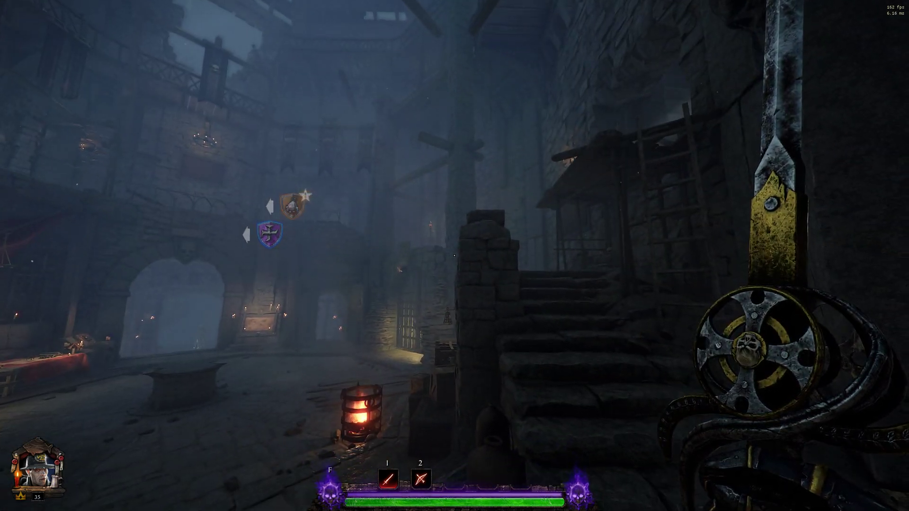
{"action": "key", "text": "w"}
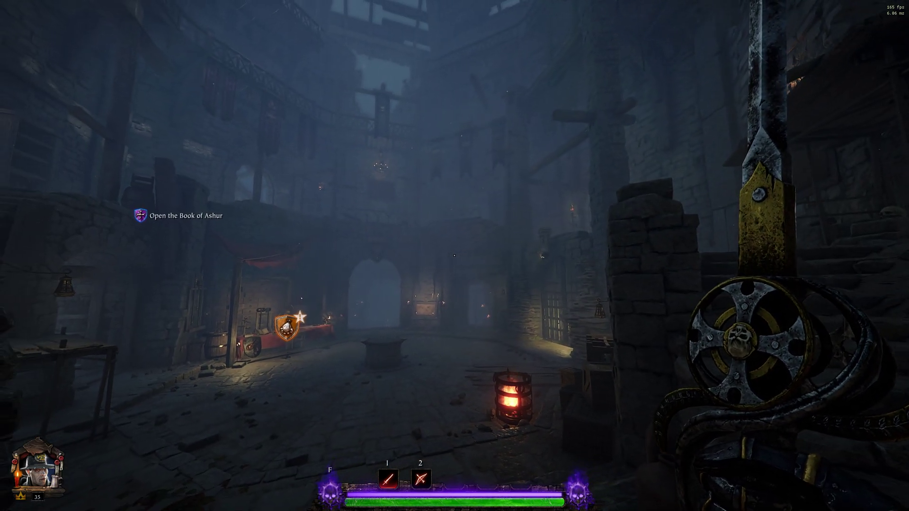
{"action": "key", "text": "w"}
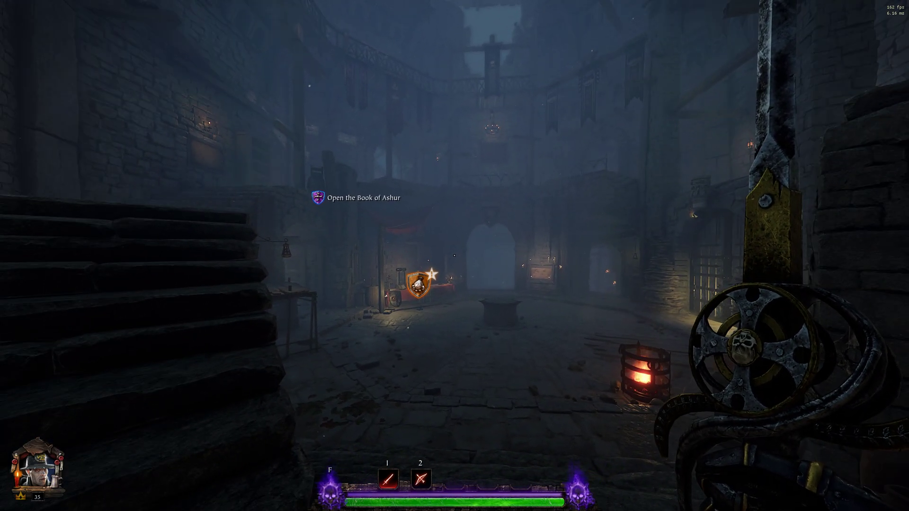
{"action": "key", "text": "w"}
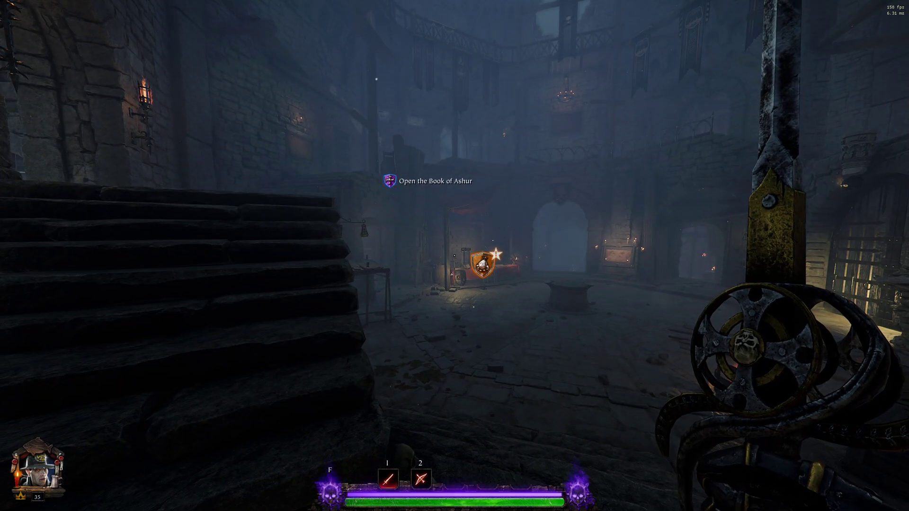